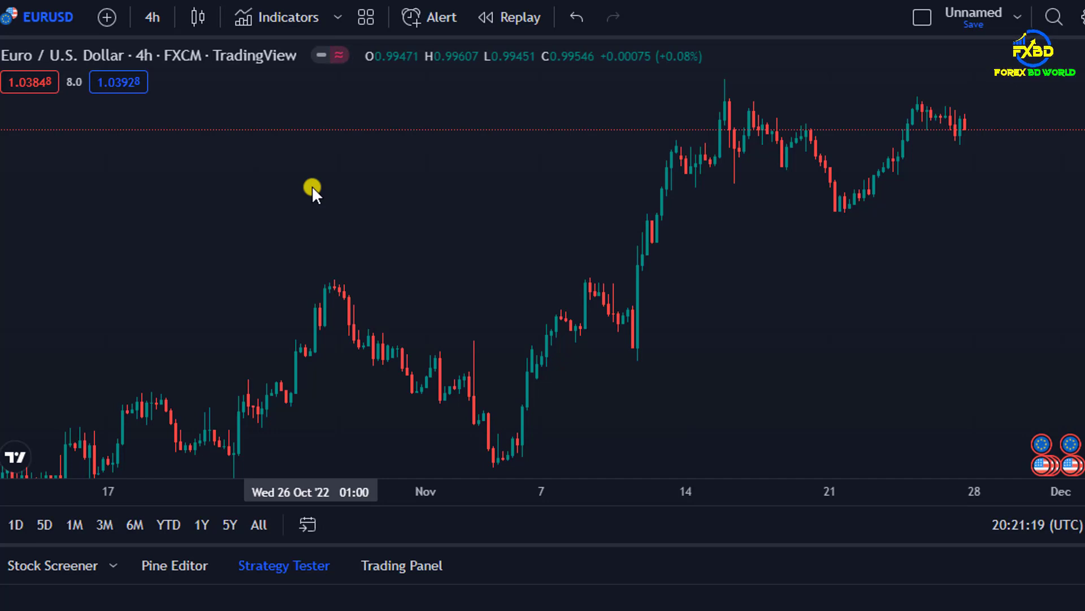
# Add the Commodity Channel Index (20, hlc3, SMA 5) and Parabolic SAR (0.02, 0.02, 0.2) indicators to the EURUSD chart.
pyautogui.click(283, 16)
pyautogui.write('cci')
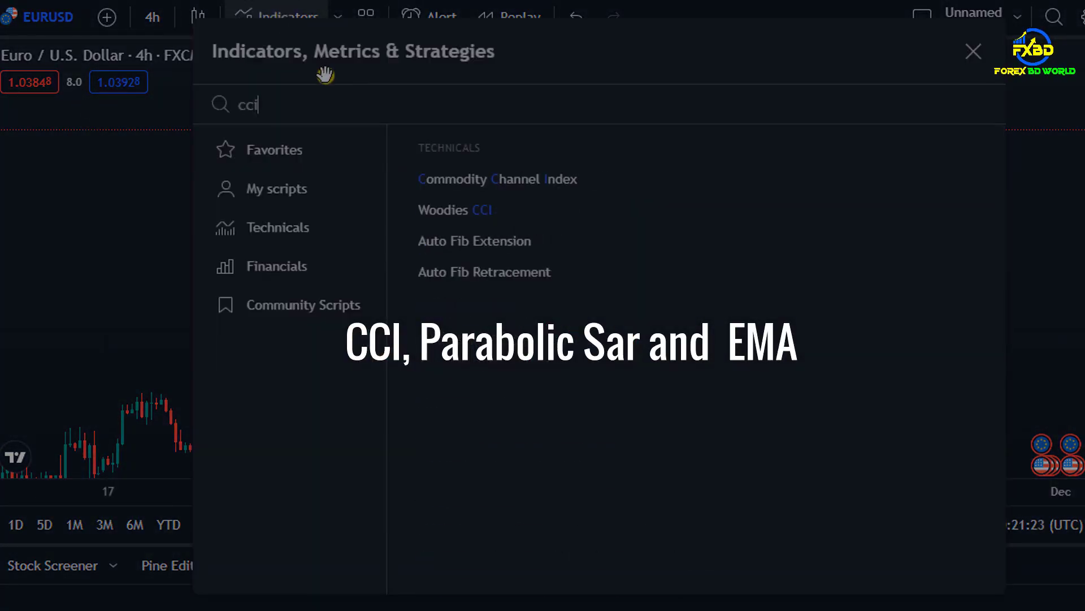
pyautogui.click(505, 180)
pyautogui.write('para')
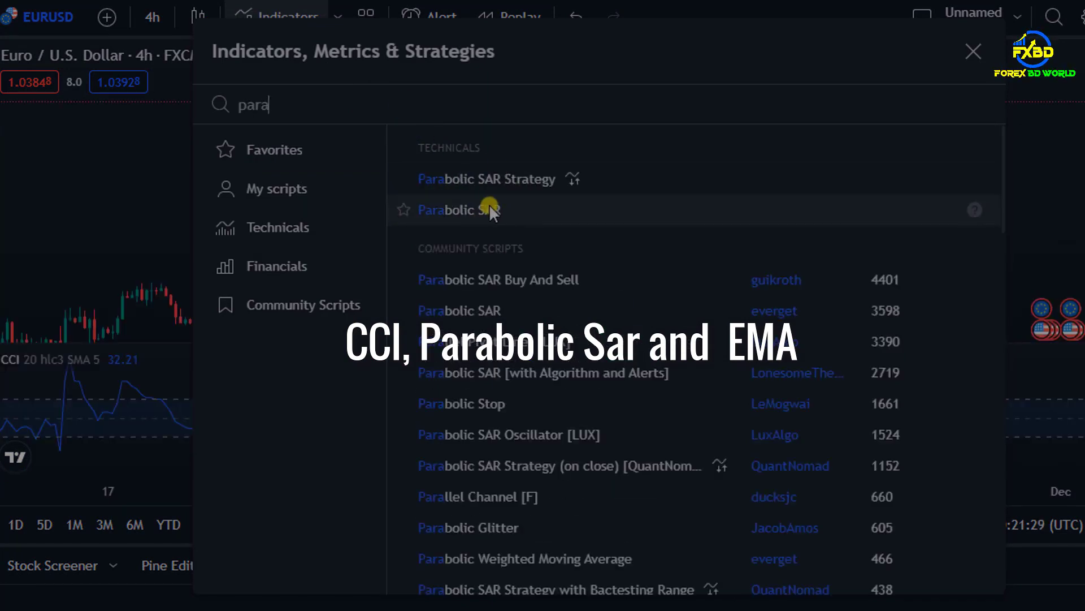
pyautogui.click(514, 212)
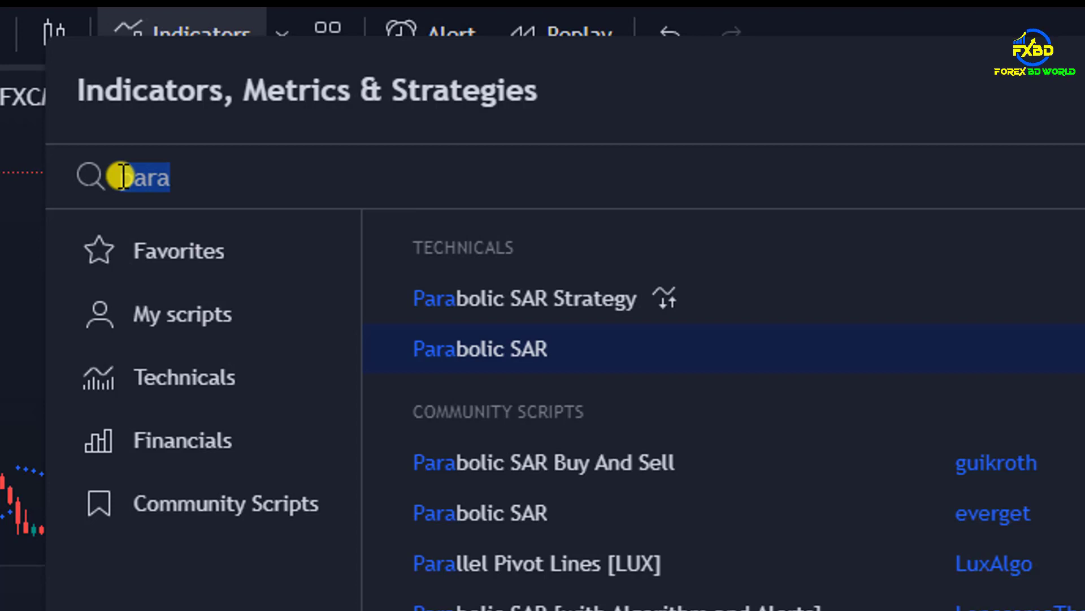
# Add the '10 in 1 Different Moving Averages' indicator, which plots an EMA 200 line.
pyautogui.press('BackSpace')
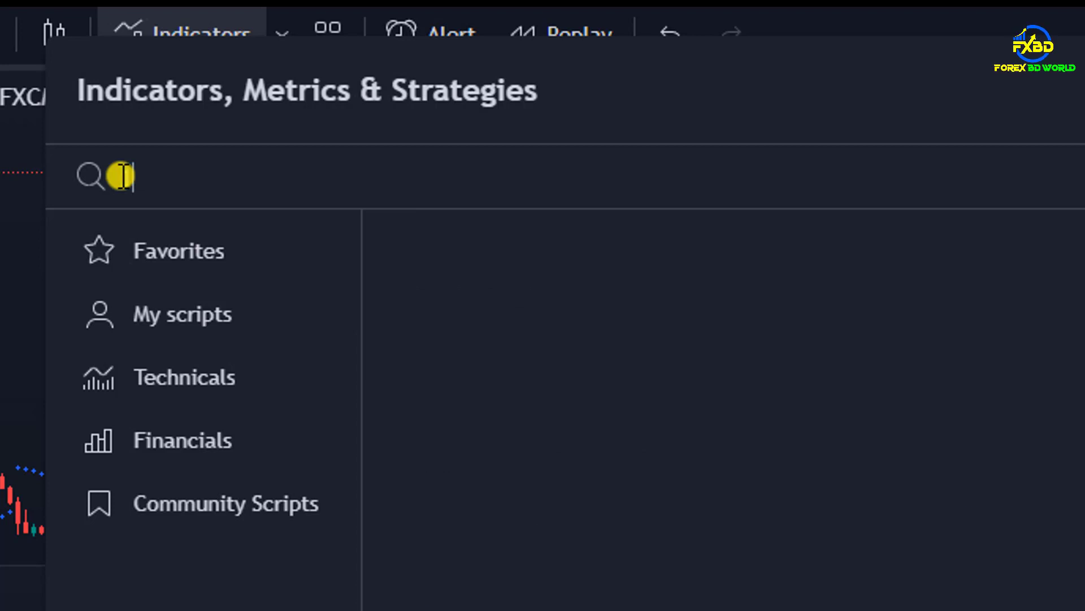
pyautogui.write('do')
pyautogui.write(' in')
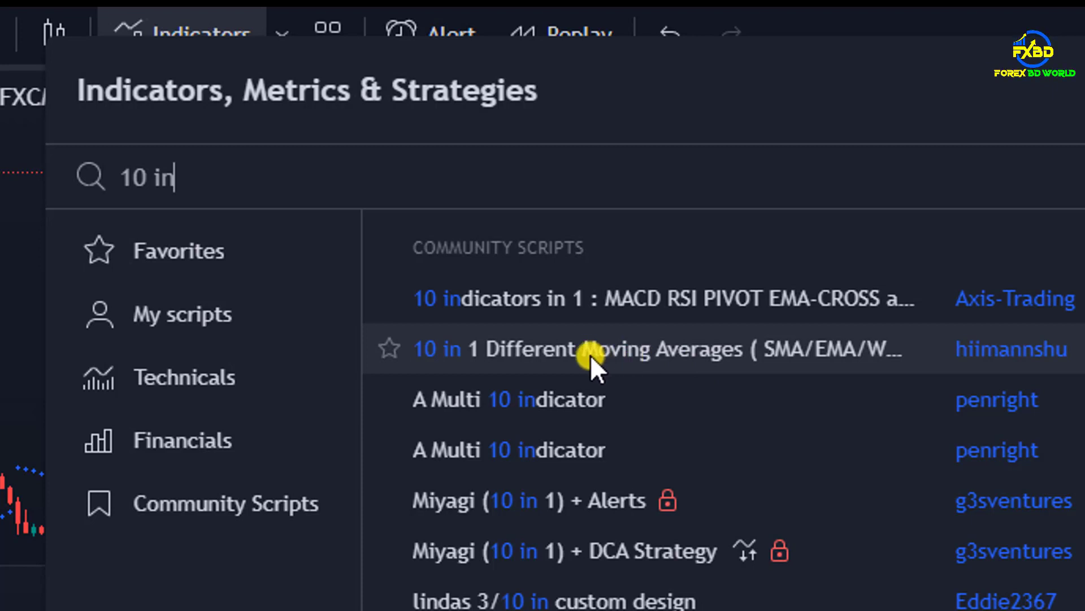
pyautogui.click(656, 353)
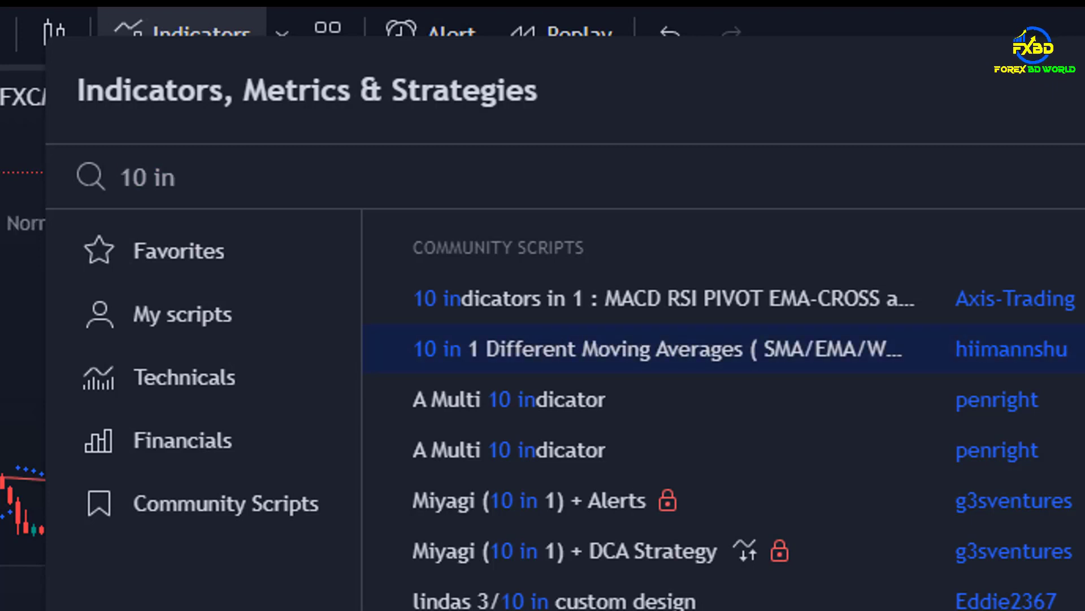
pyautogui.press('Escape')
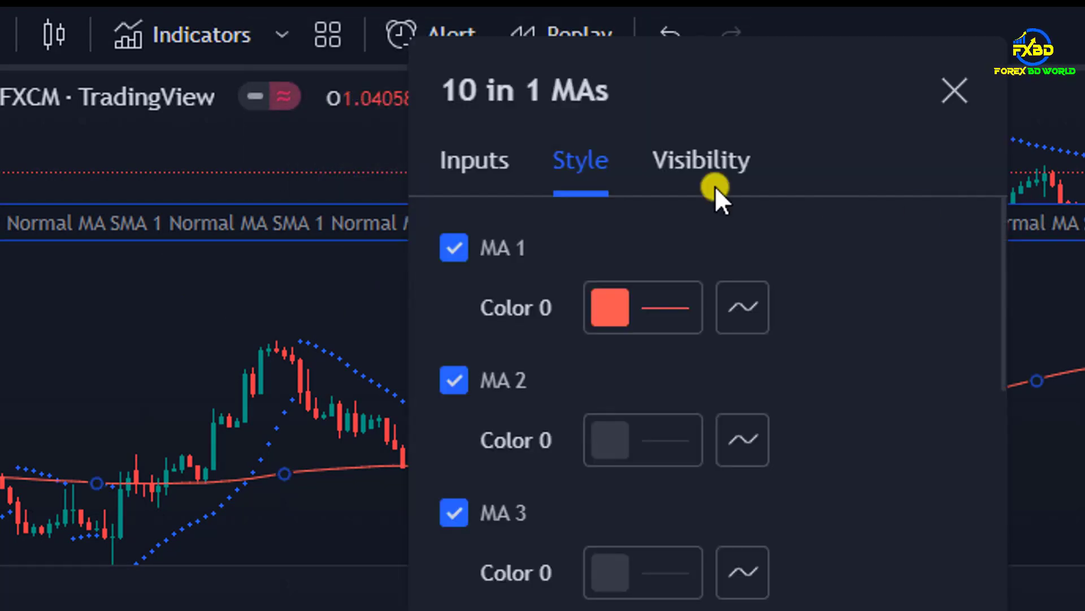
# Turn on MA 2 in the 10 in 1 moving averages as a green SMA 50 and apply.
pyautogui.click(494, 161)
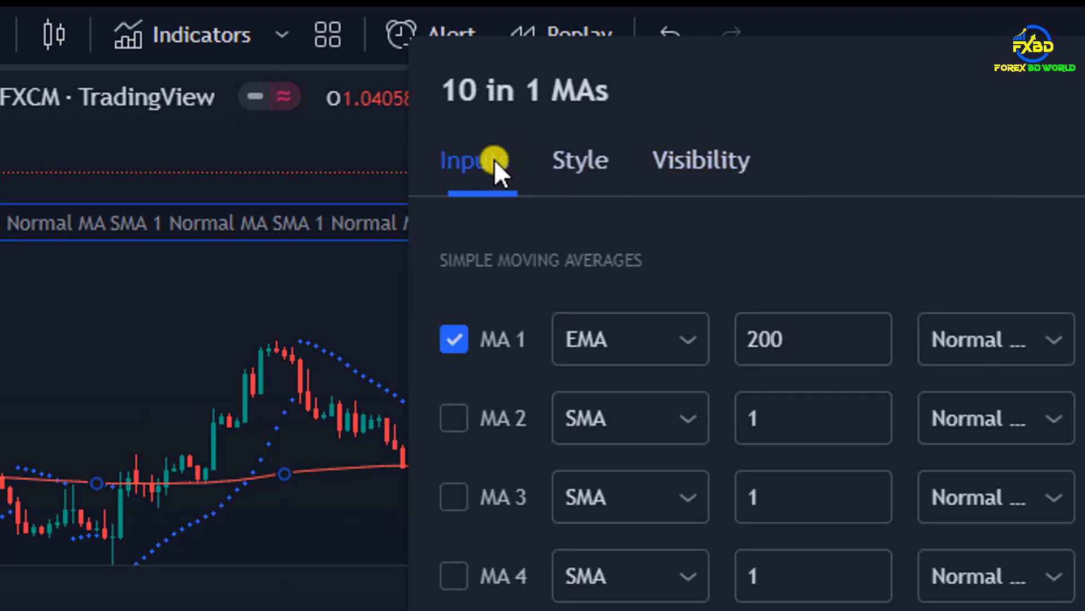
pyautogui.click(453, 419)
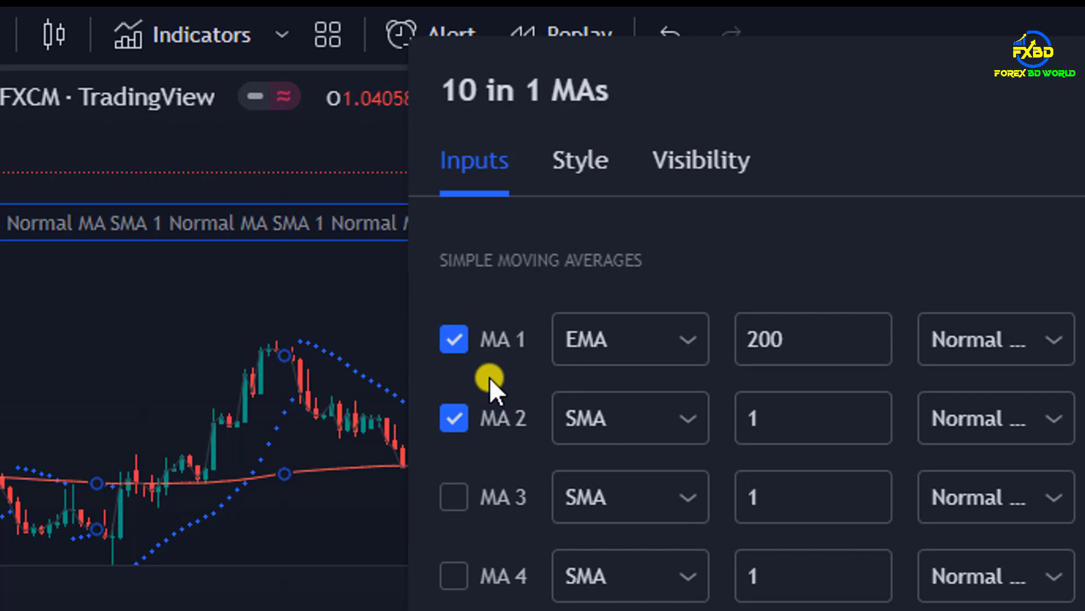
pyautogui.doubleClick(765, 340)
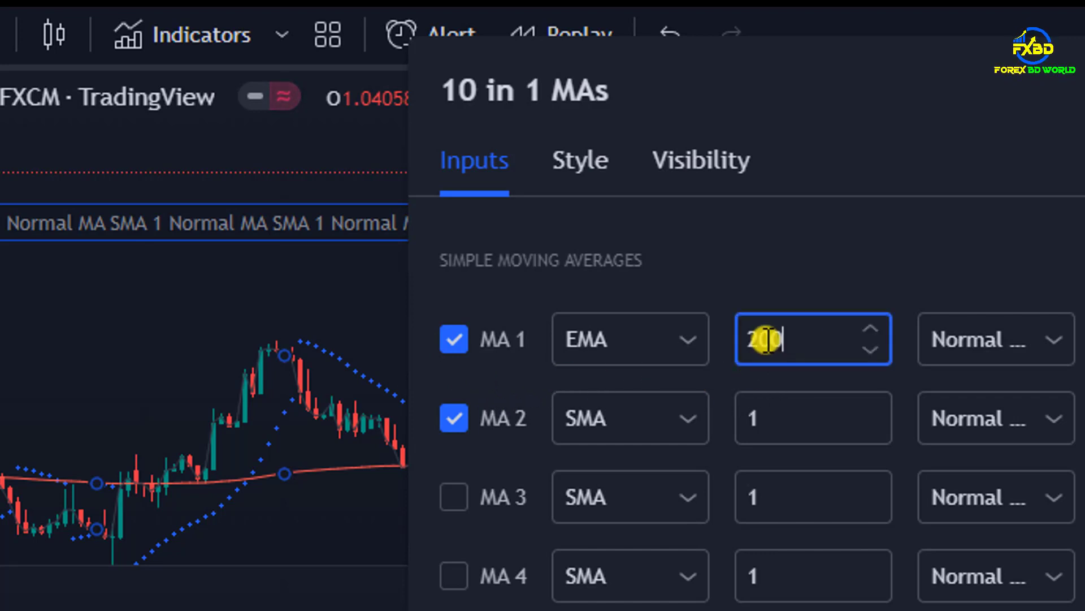
pyautogui.doubleClick(775, 439)
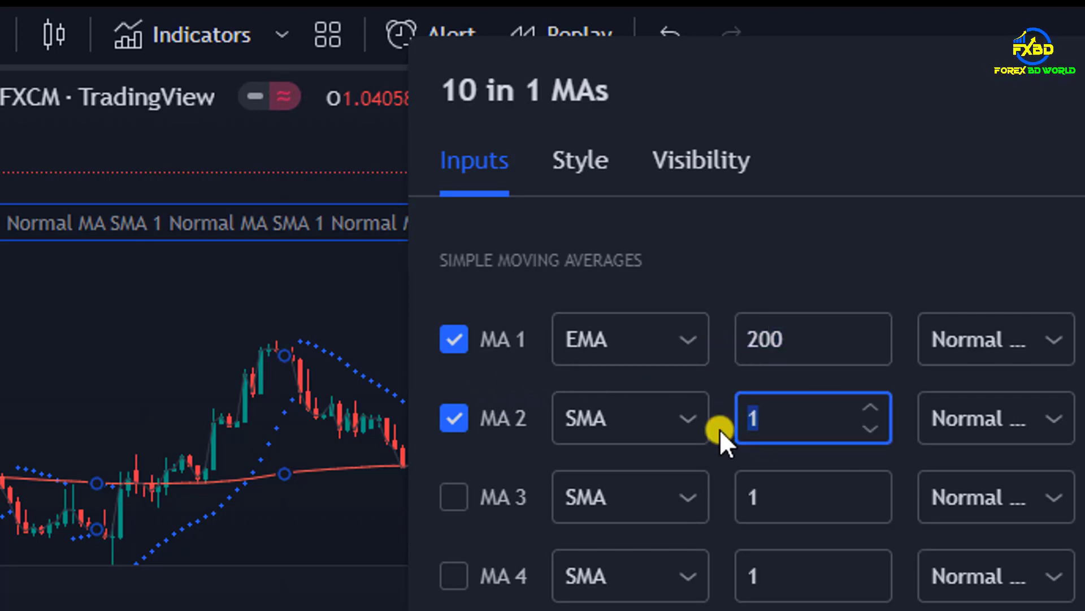
pyautogui.write('50')
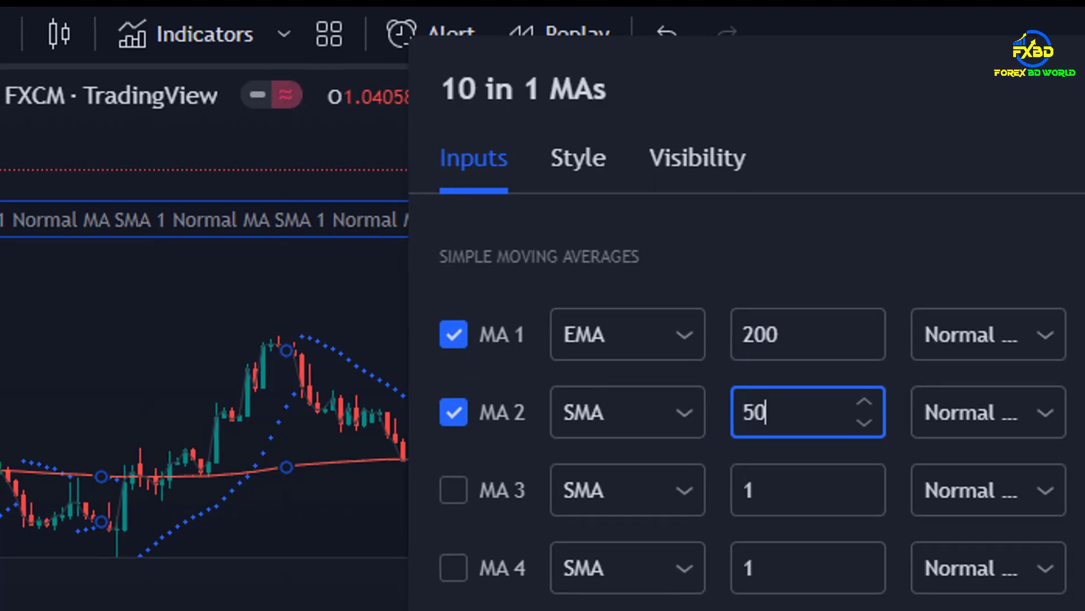
pyautogui.click(929, 297)
pyautogui.click(928, 314)
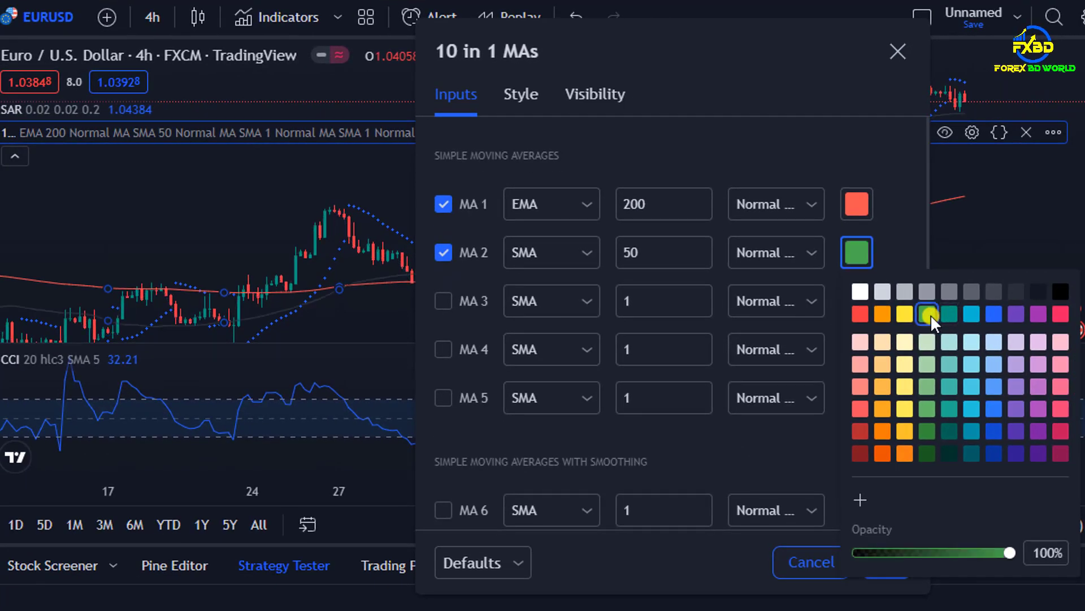
pyautogui.click(904, 247)
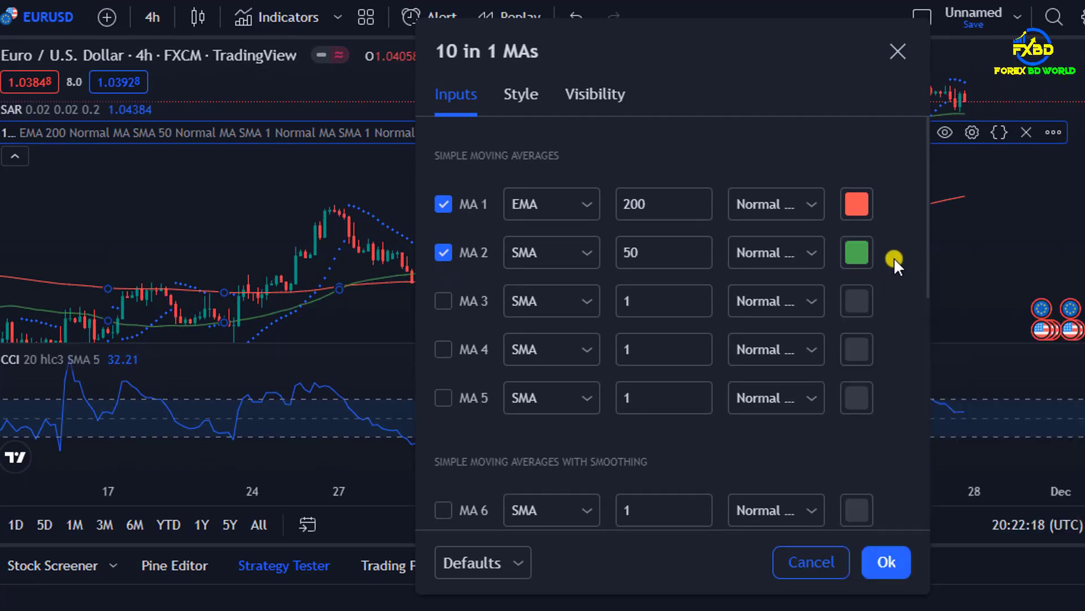
pyautogui.click(882, 563)
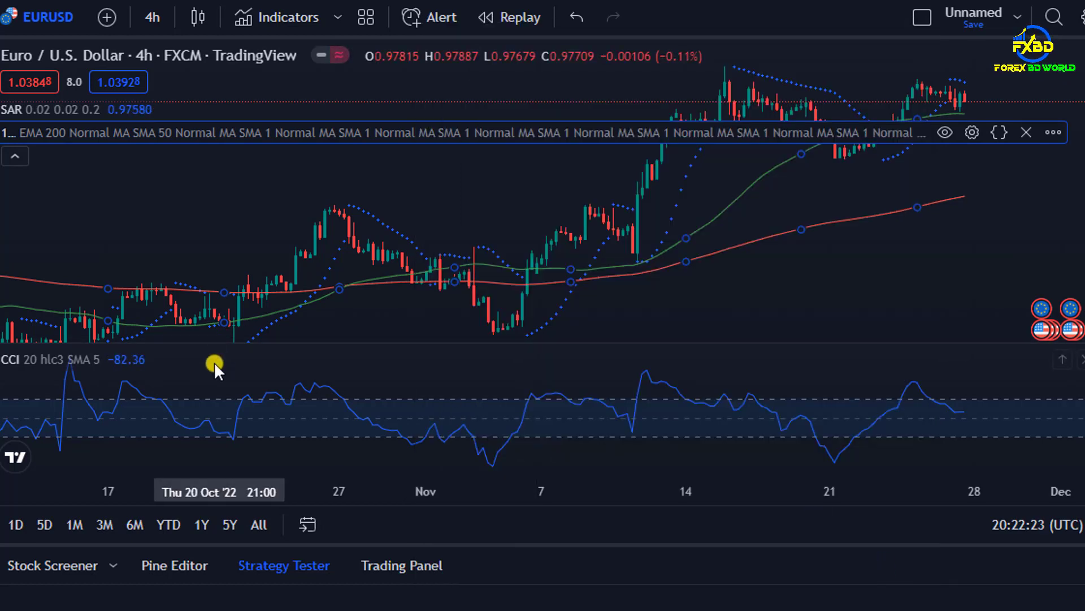
# Change the CCI plot style to Columns.
pyautogui.click(146, 358)
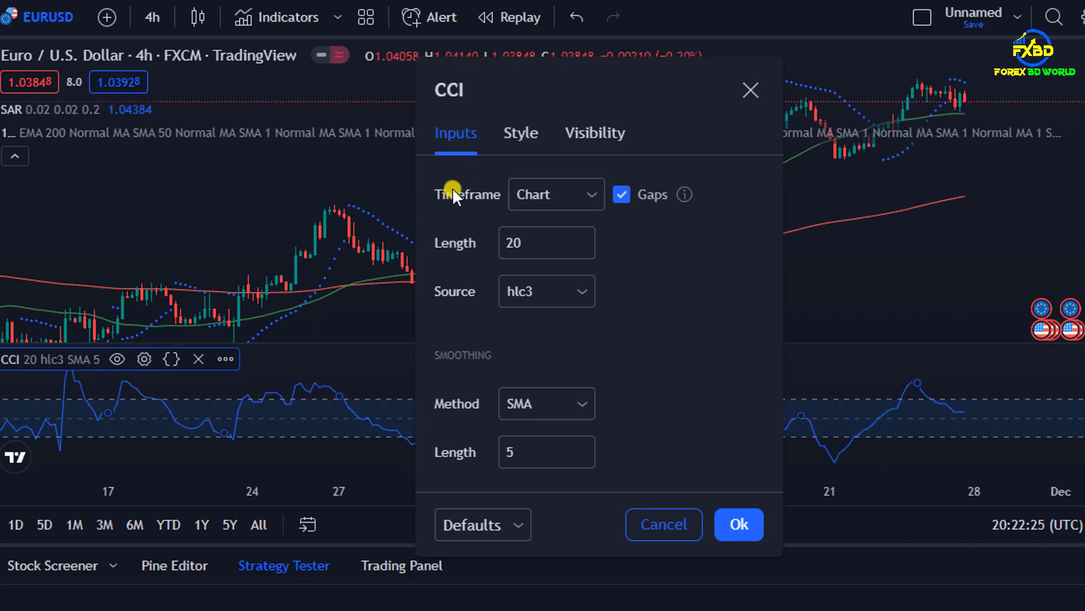
pyautogui.click(516, 132)
pyautogui.click(667, 154)
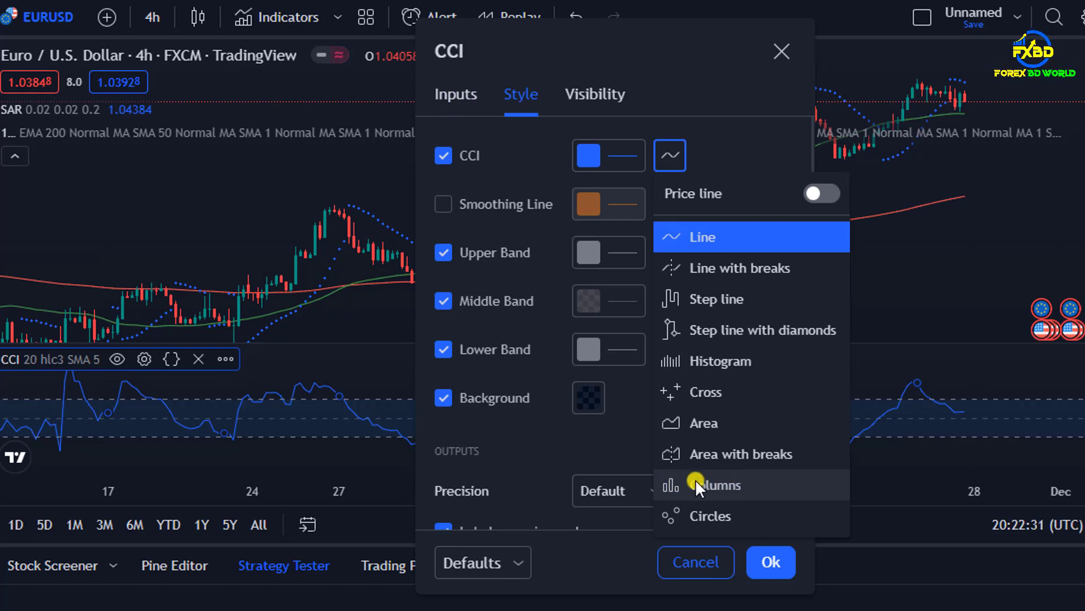
pyautogui.click(734, 484)
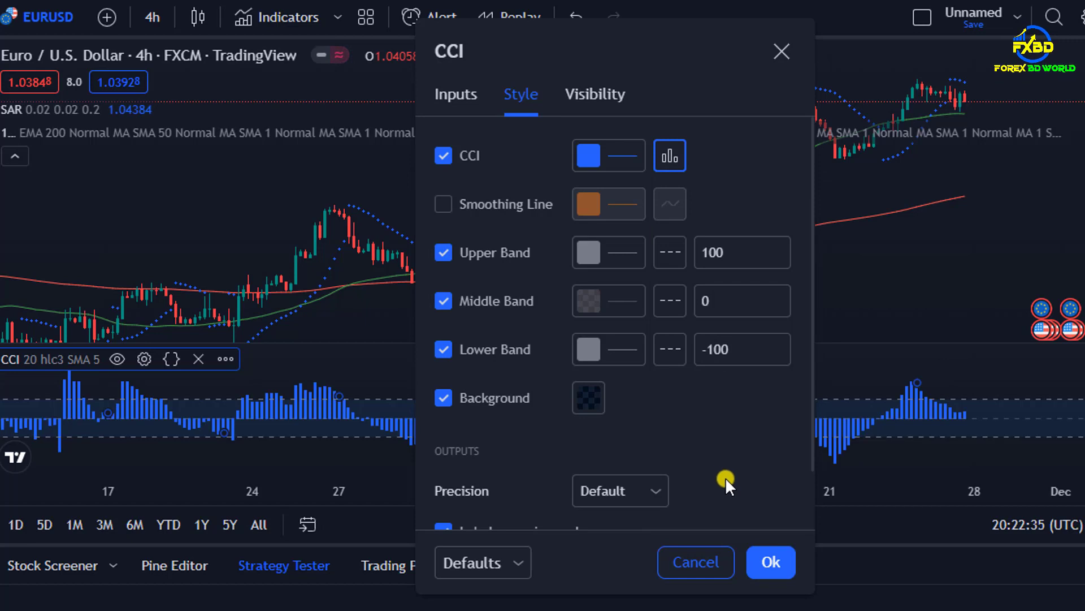
# Hide the CCI middle band and background shading.
pyautogui.click(477, 103)
pyautogui.click(519, 97)
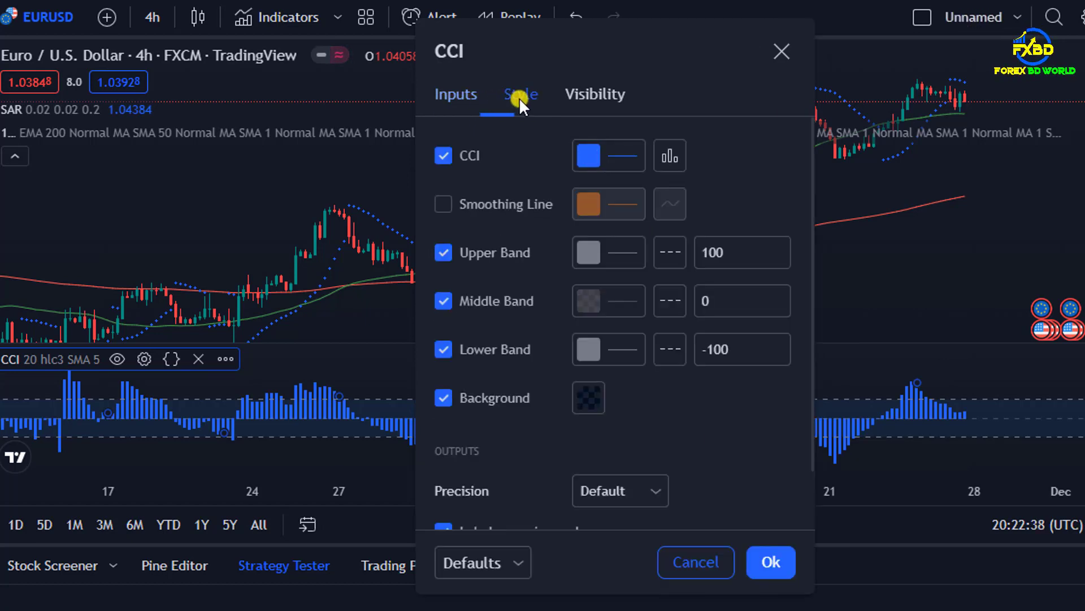
pyautogui.click(444, 300)
pyautogui.click(443, 397)
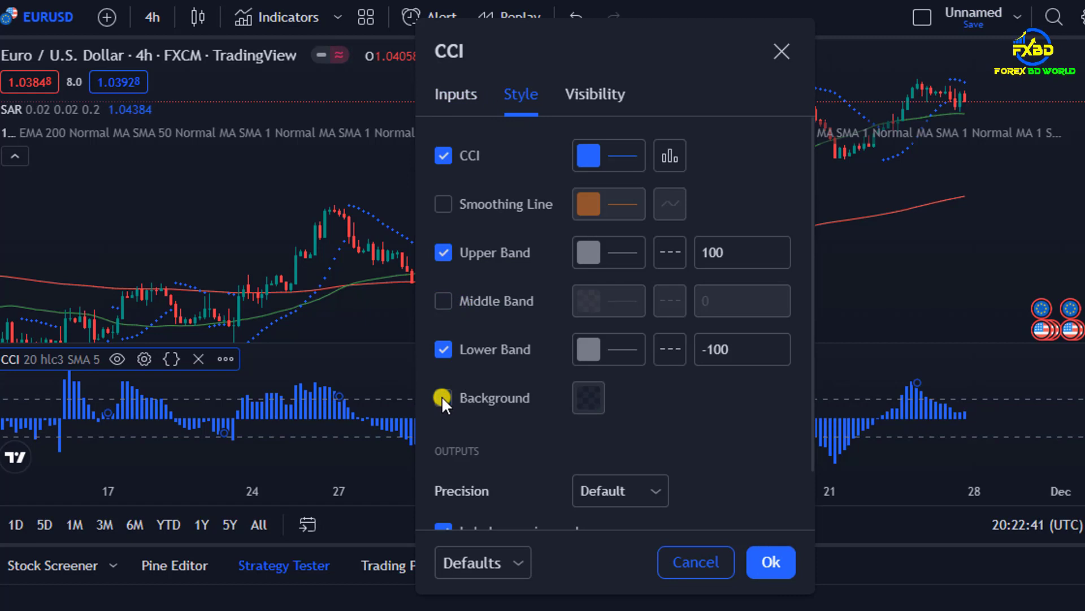
pyautogui.click(444, 394)
pyautogui.click(445, 395)
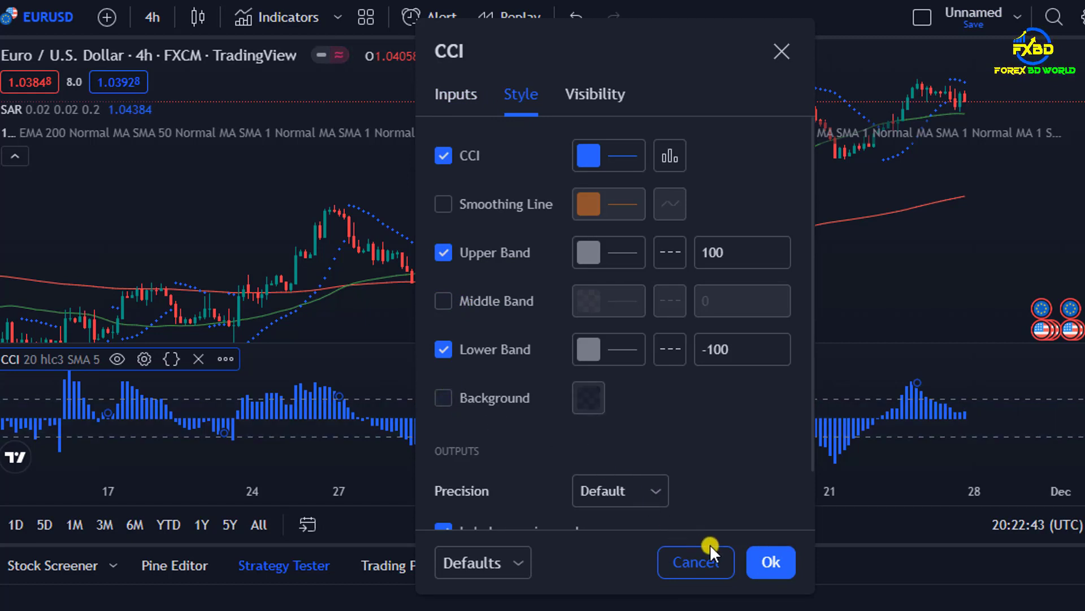
# Apply the CCI settings, show October through late November, and enlarge the price pane above the CCI.
pyautogui.click(774, 563)
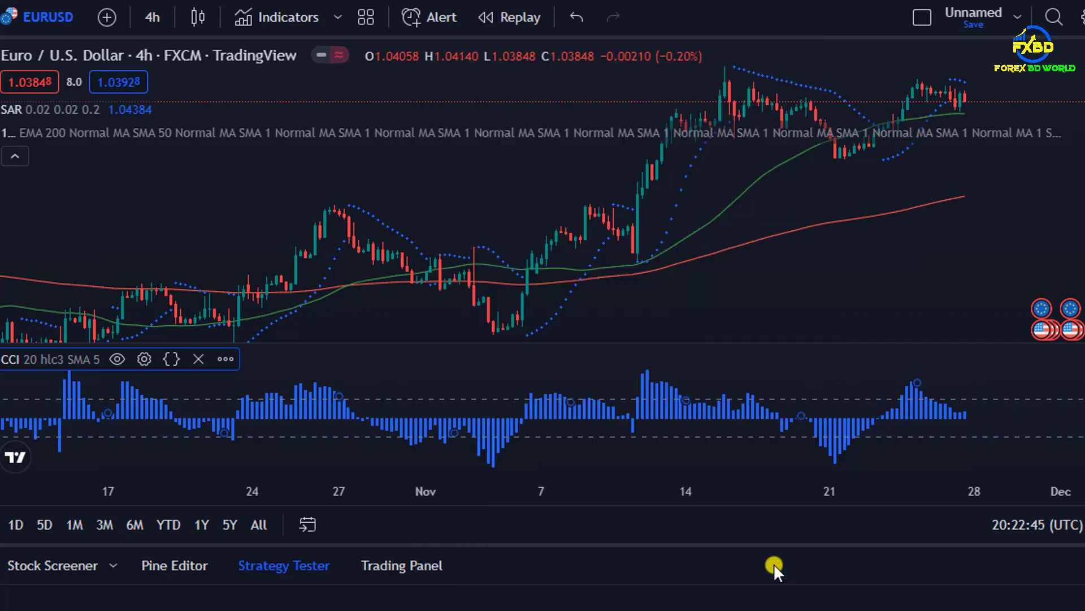
pyautogui.moveTo(448, 242); pyautogui.dragTo(453, 185)
pyautogui.scroll(-3, 451, 189)
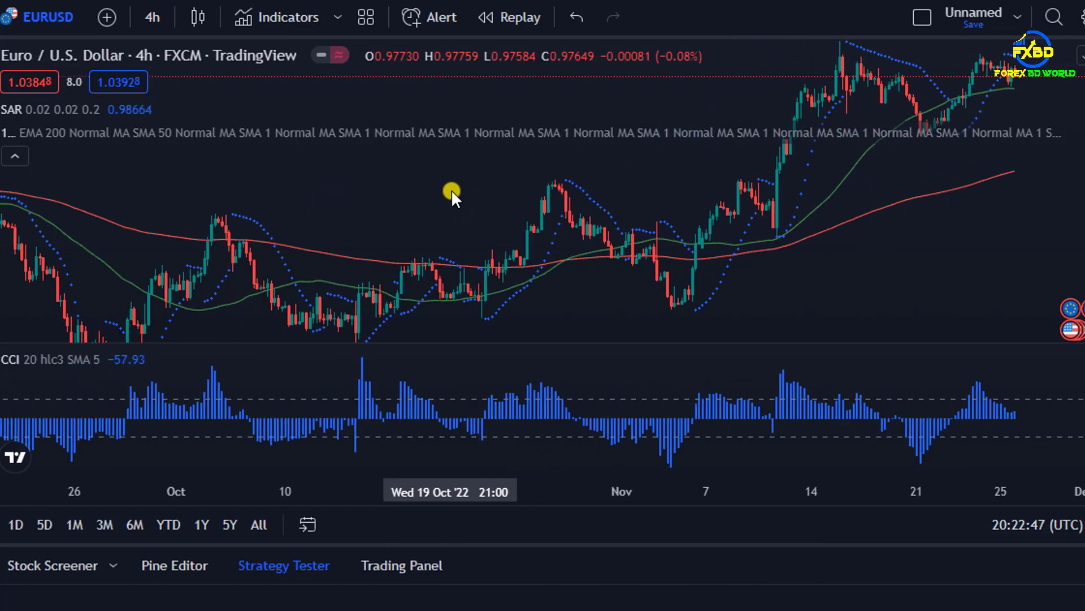
pyautogui.moveTo(557, 211); pyautogui.dragTo(496, 246)
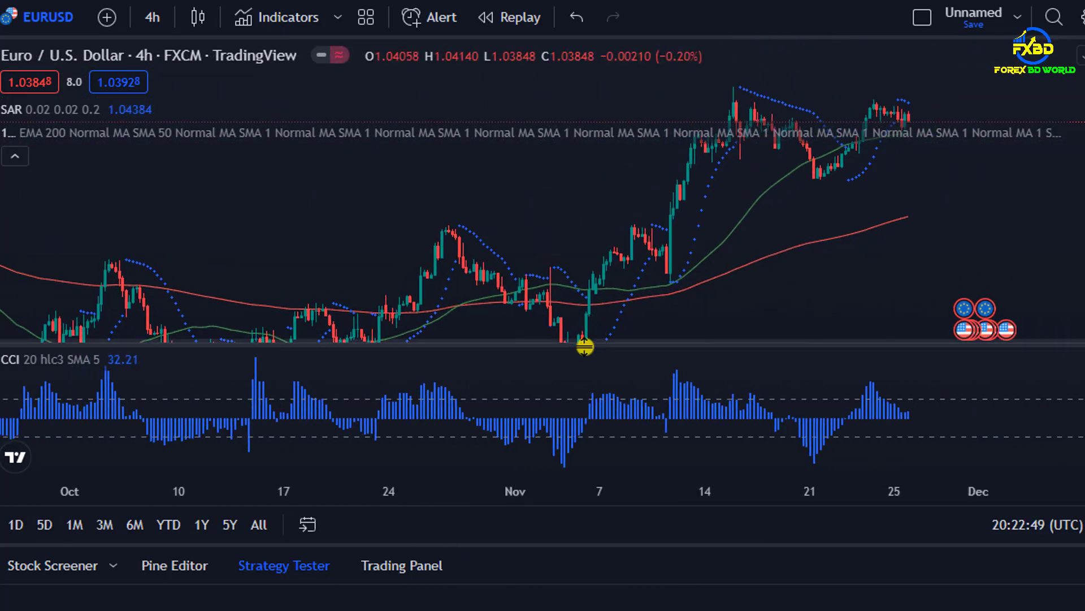
pyautogui.moveTo(582, 345); pyautogui.dragTo(588, 381)
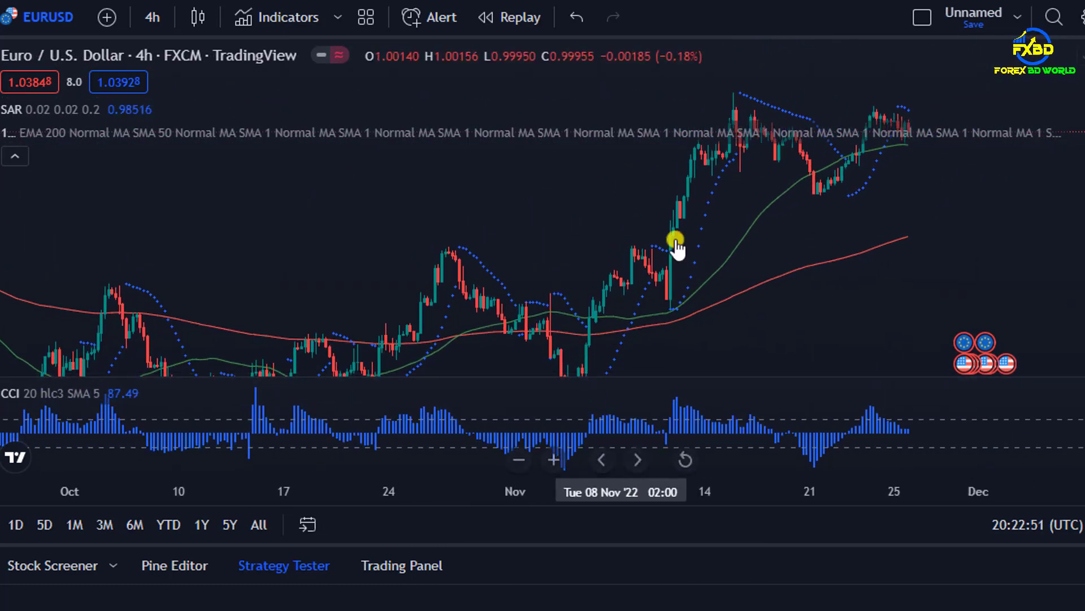
pyautogui.scroll(-2, 764, 189)
pyautogui.scroll(2, 763, 189)
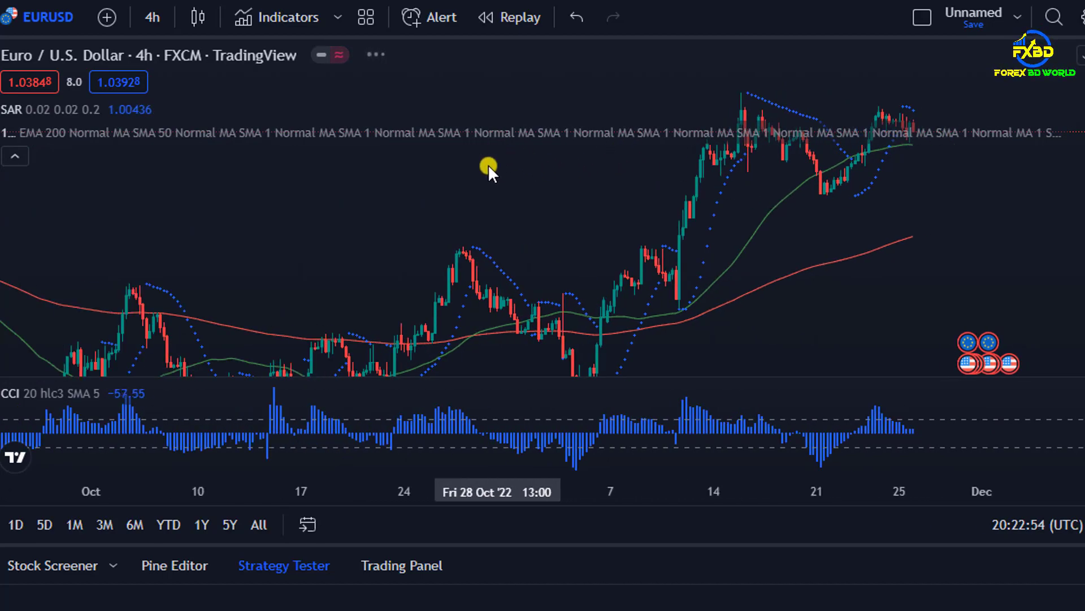
pyautogui.moveTo(1073, 134)
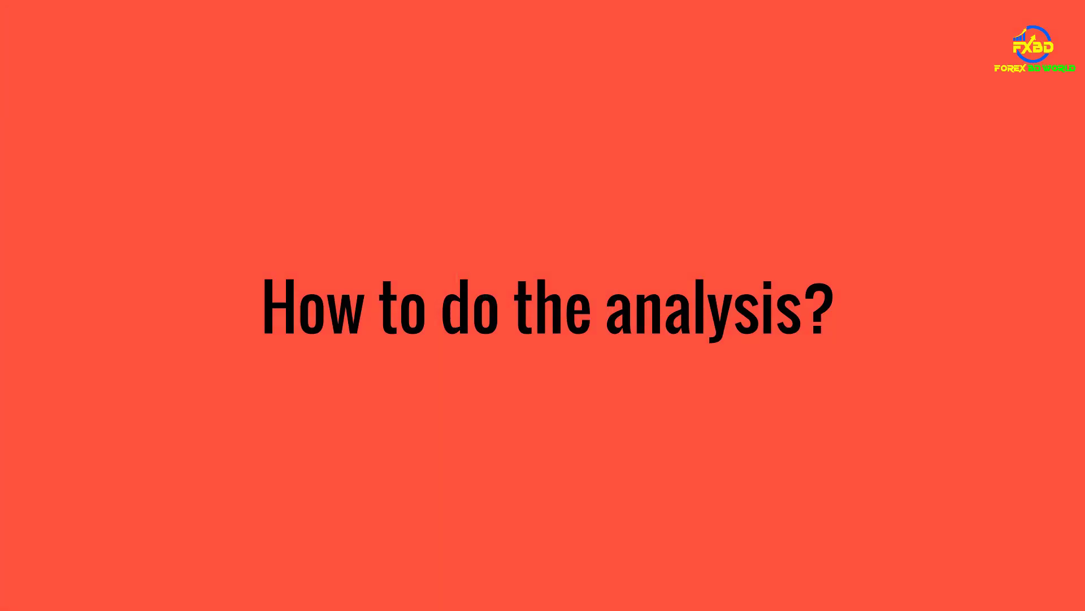